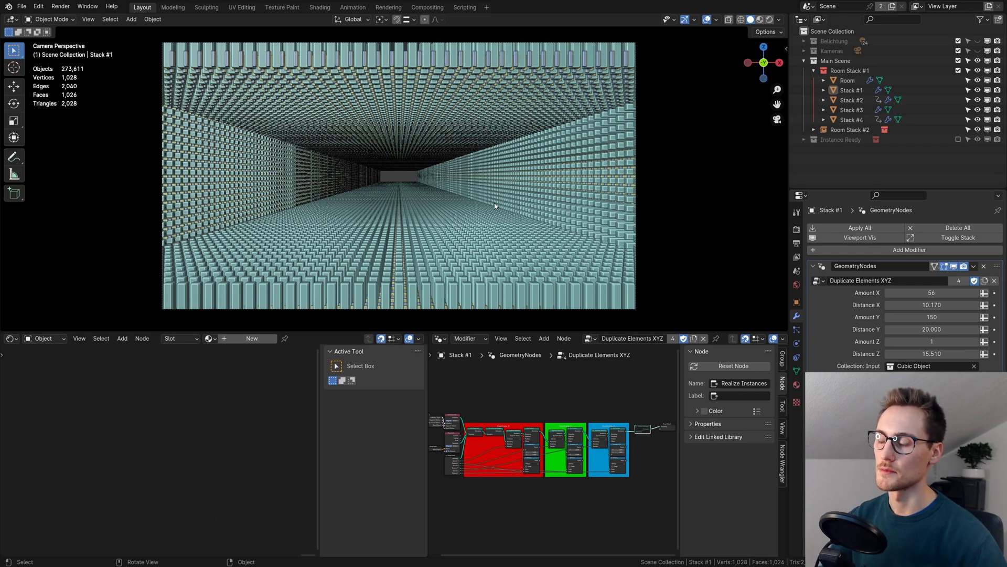
Step: Examine the column-filled room from outside, checking the Room object's visibility and the floor's Stack #1, and return to the camera view
middle_click_drag(485, 199, 802, 111)
scroll(492, 203, "down", 4)
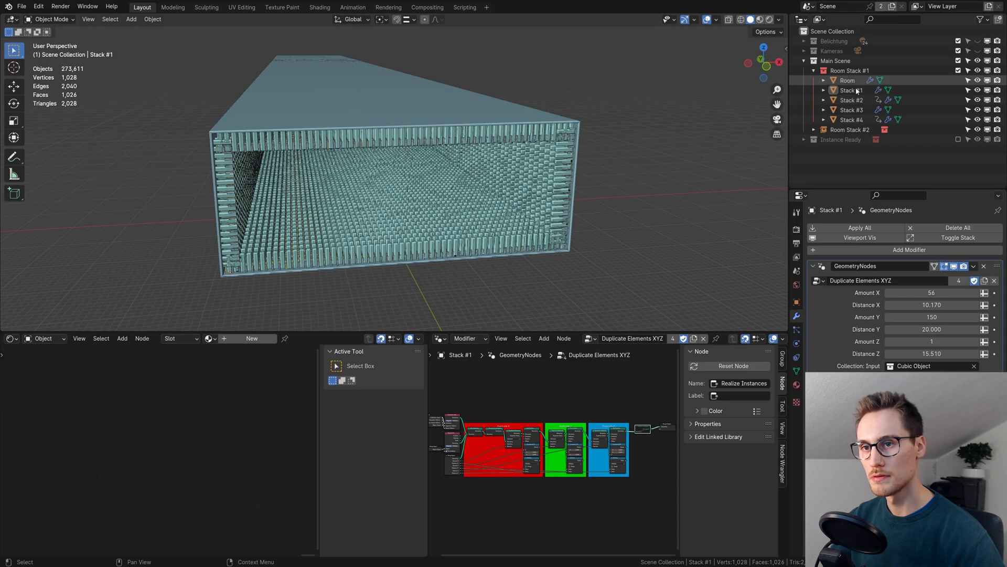
left_click(987, 80)
left_click(986, 80)
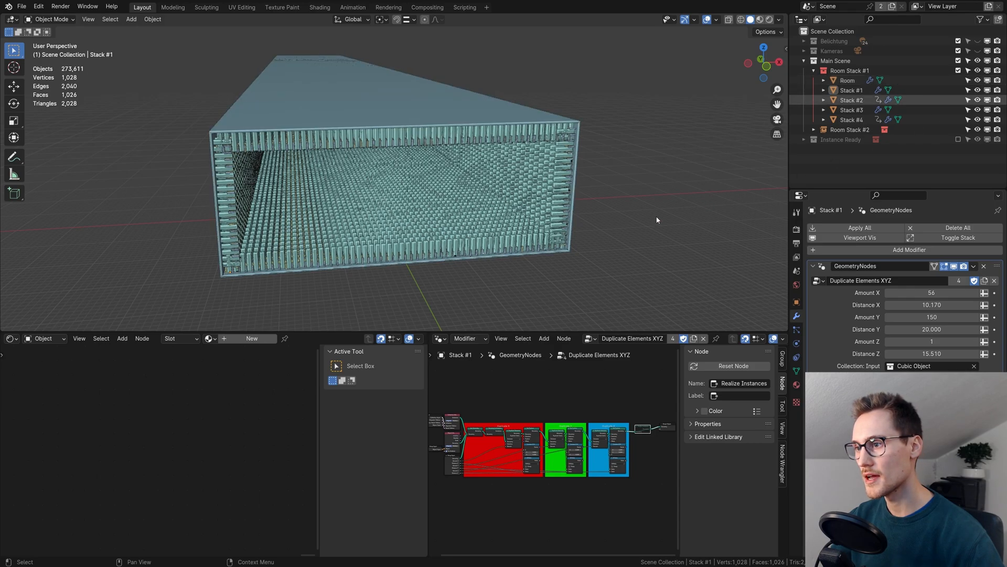
middle_click_drag(678, 209, 601, 226)
left_click(483, 237)
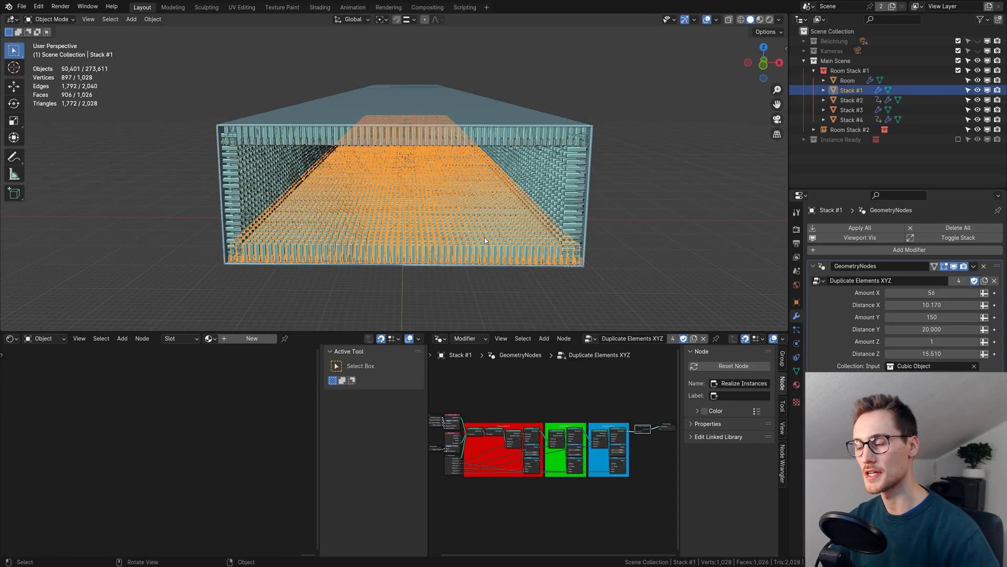
scroll(484, 237, "up", 3)
key("KP_0")
key("alt+a")
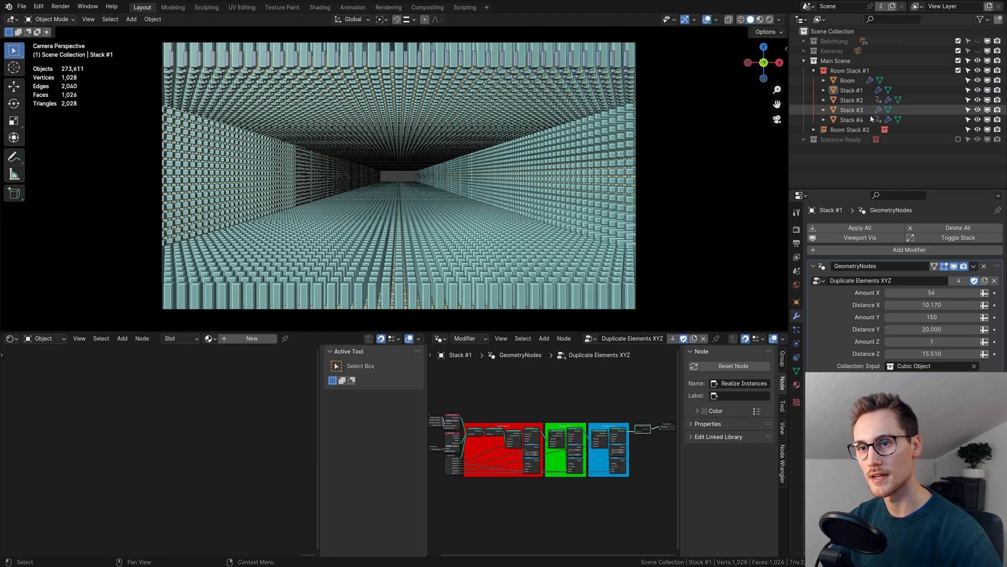
Step: Disable Stack #2, Stack #3 and Stack #4 in the viewport, and view the complete node tree of Stack #1
left_click_drag(988, 120, 988, 99)
left_click(858, 93)
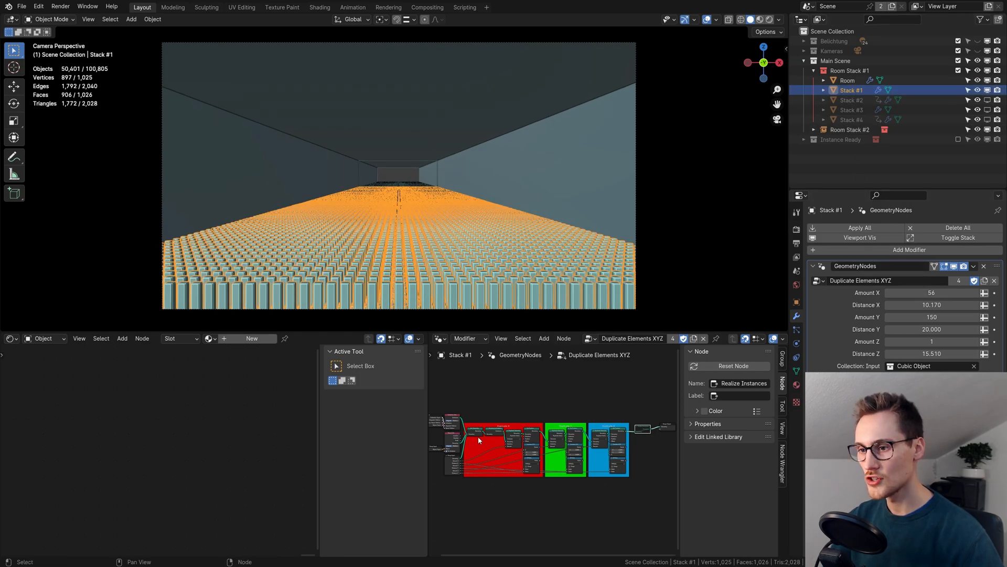
key("ctrl+space")
key("Home")
key("ctrl+space")
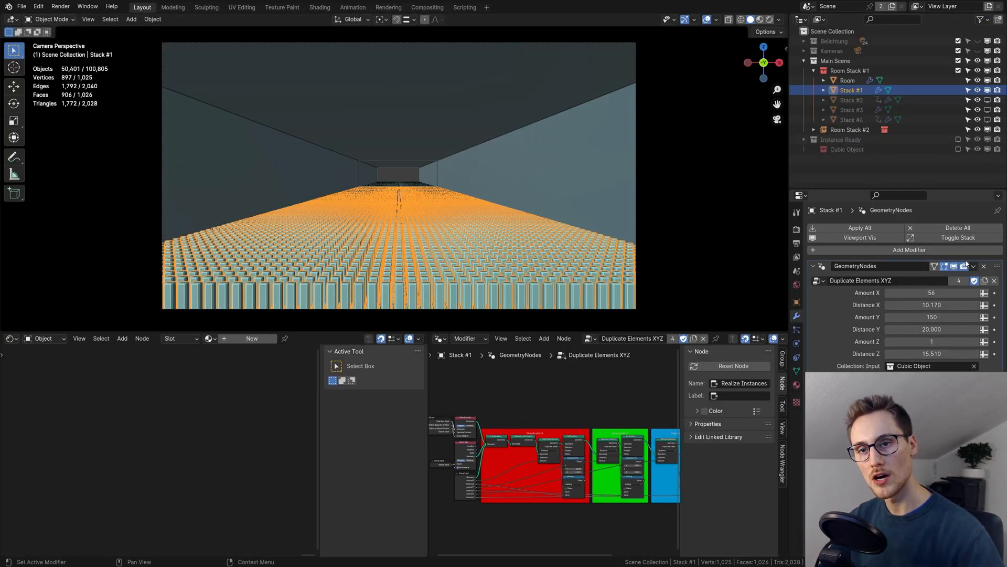
Step: Enable the Instance Ready collection and isolate the objects of its Cubic Object collection in local view
left_click(958, 139)
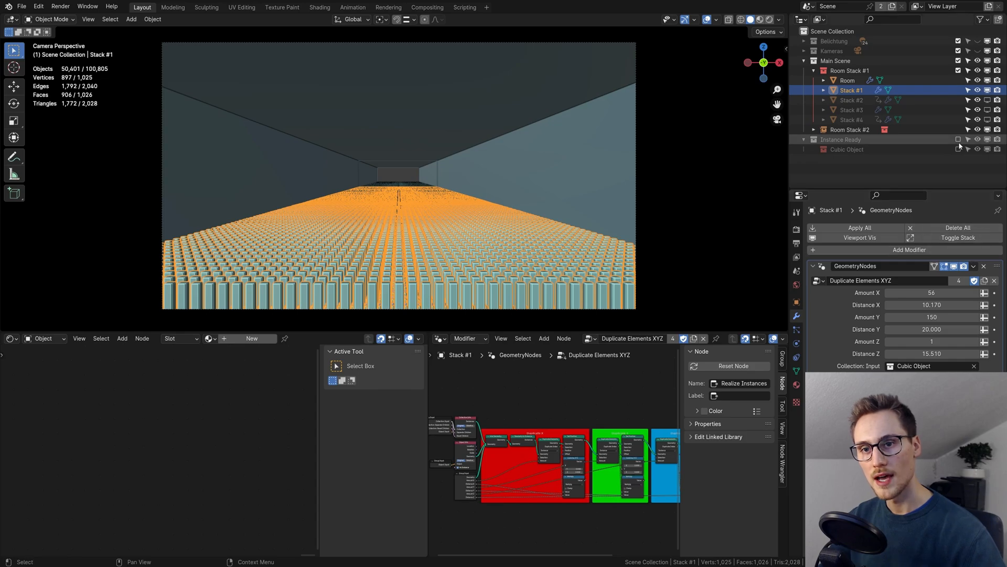
right_click(856, 149)
left_click(771, 215)
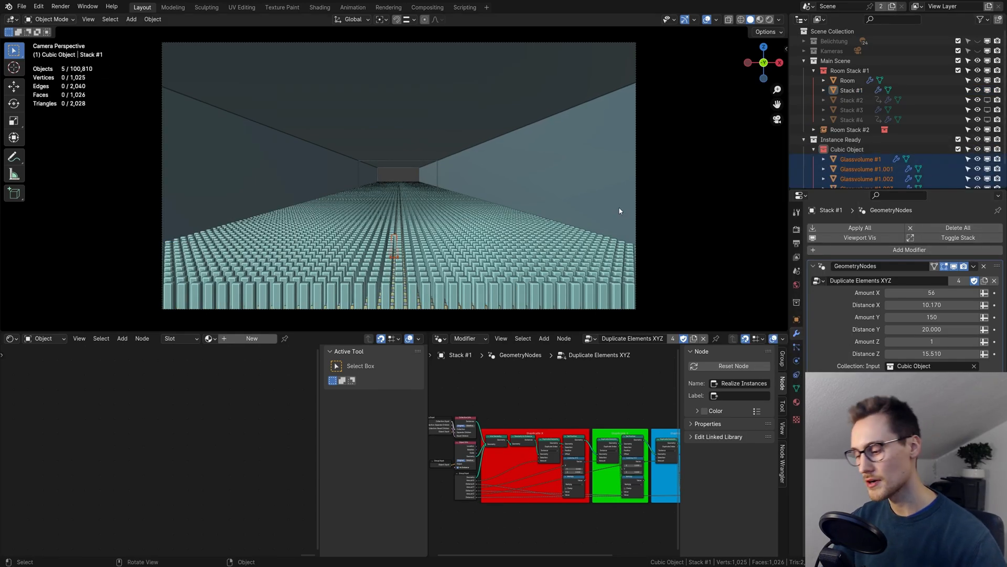
key("KP_Divide")
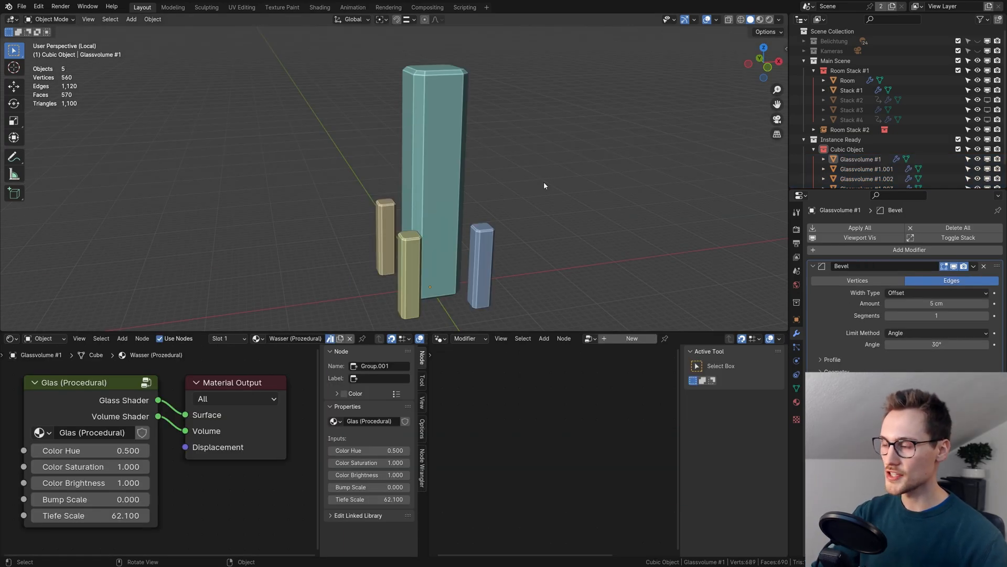
Step: Inspect the large central glass column and the smaller columns around it from the front, selecting individual columns
middle_click_drag(524, 178, 426, 189)
key("q")
left_click(513, 198)
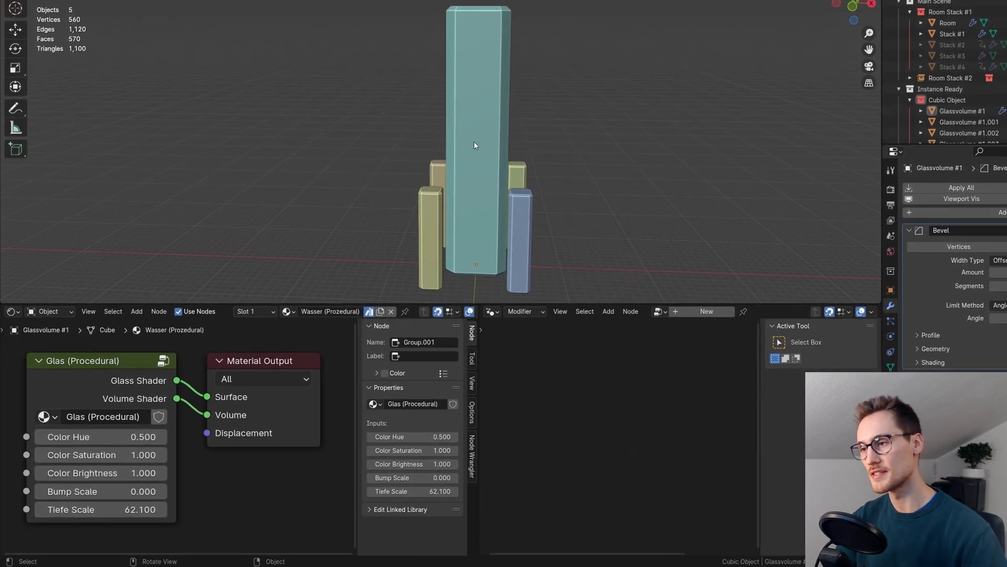
left_click(443, 173)
left_click(408, 202)
left_click(572, 149)
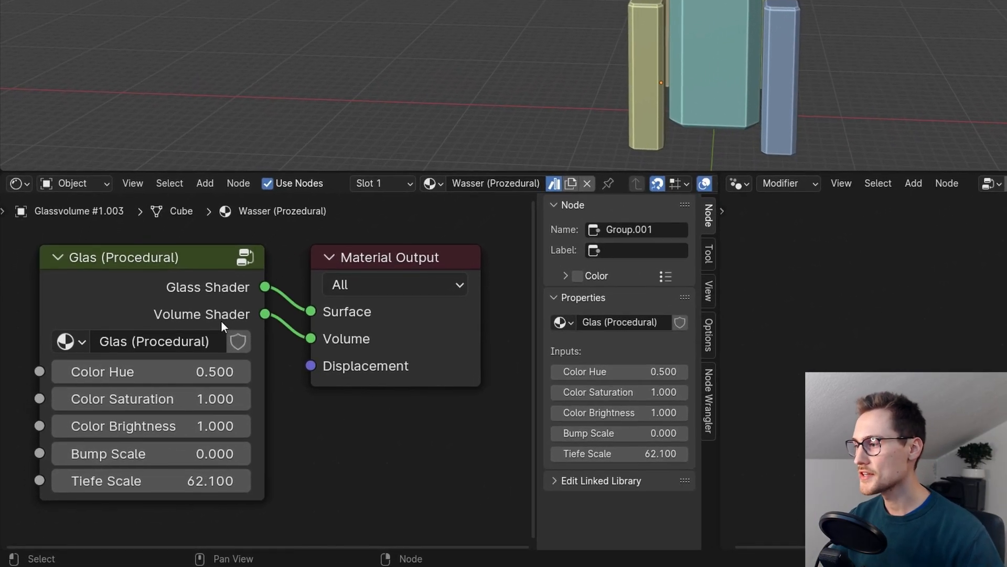
Step: Disconnect the Volume Shader output of the Glas (Procedural) node from the Material Output's Volume input
middle_click_drag(313, 273, 337, 275)
left_click(229, 300)
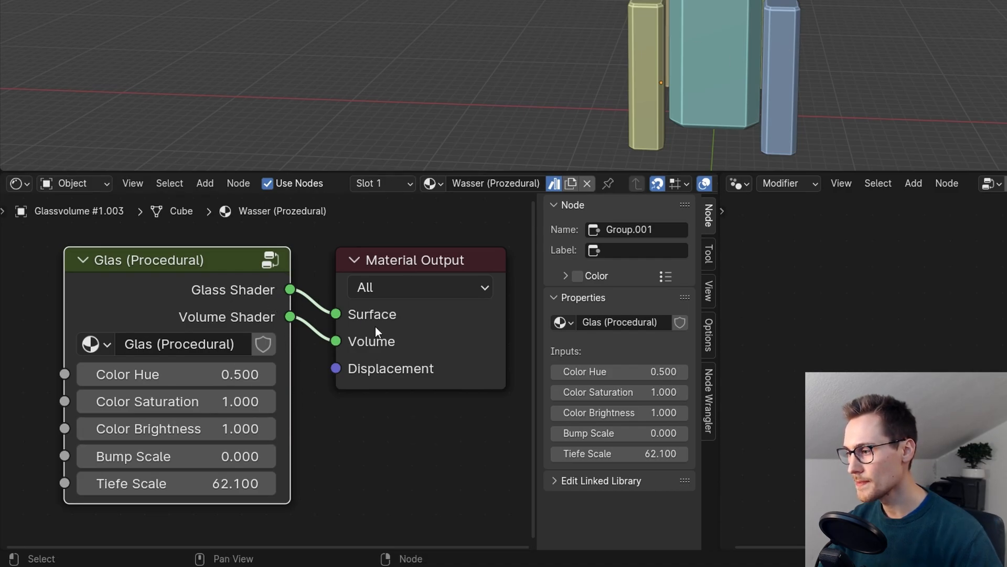
left_click(463, 451)
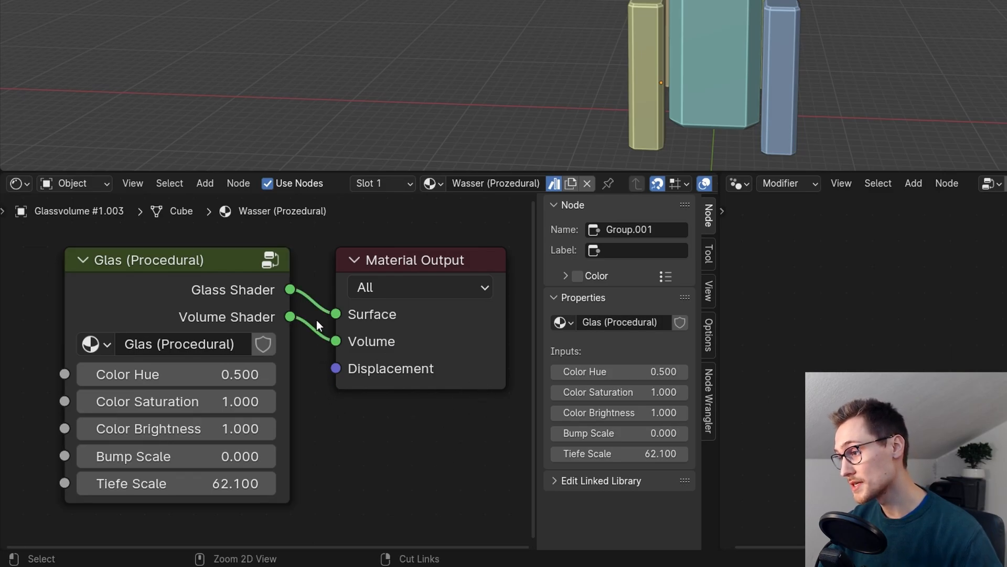
right_click_drag(319, 329, 330, 355, "ctrl")
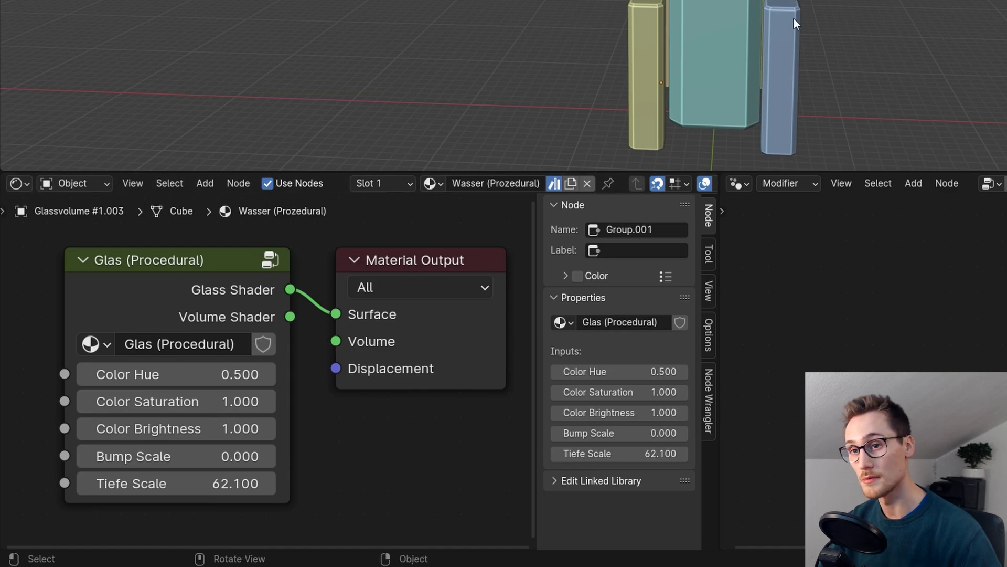
Step: Render the scene without the volume shader, and reconnect the Volume Shader output to the Material Output's Volume input
key("F12")
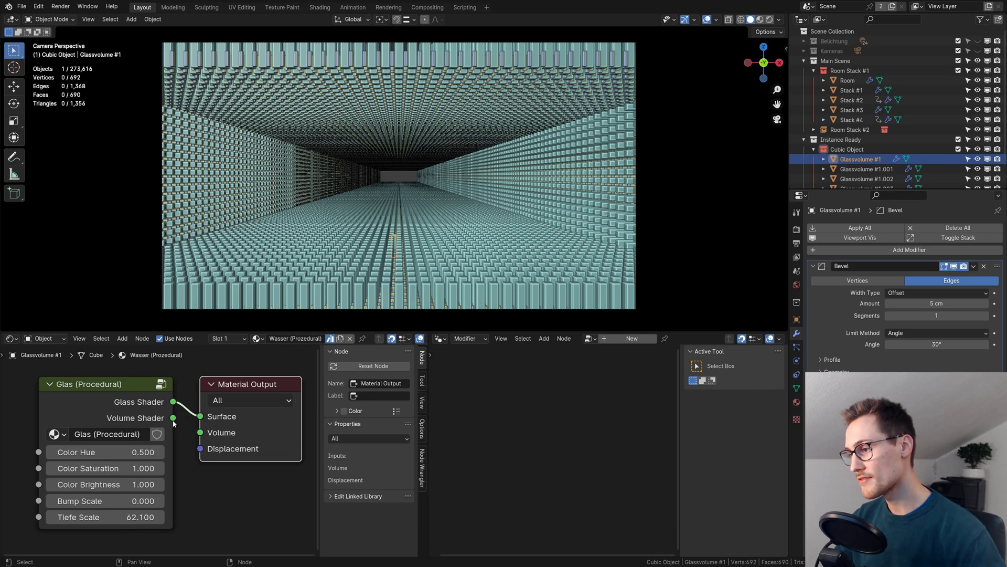
left_click_drag(174, 418, 200, 432)
Step: Select the floor's Stack #1 and examine the Realize Instances node at the end of its Duplicate Elements XYZ tree
left_click(355, 296)
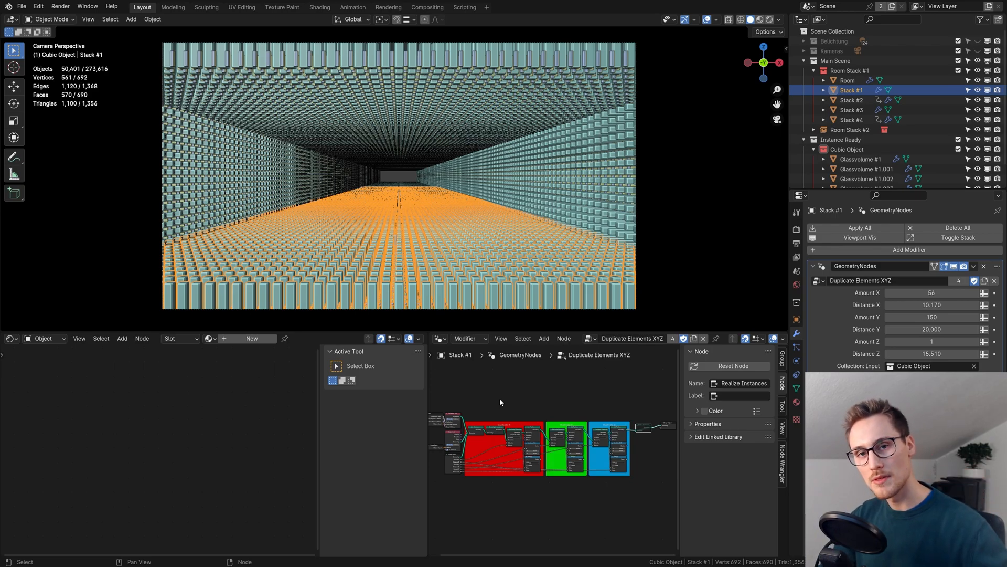
middle_click_drag(635, 430, 566, 456)
scroll(563, 424, "up", 5)
scroll(560, 470, "up", 9)
scroll(566, 480, "down", 2)
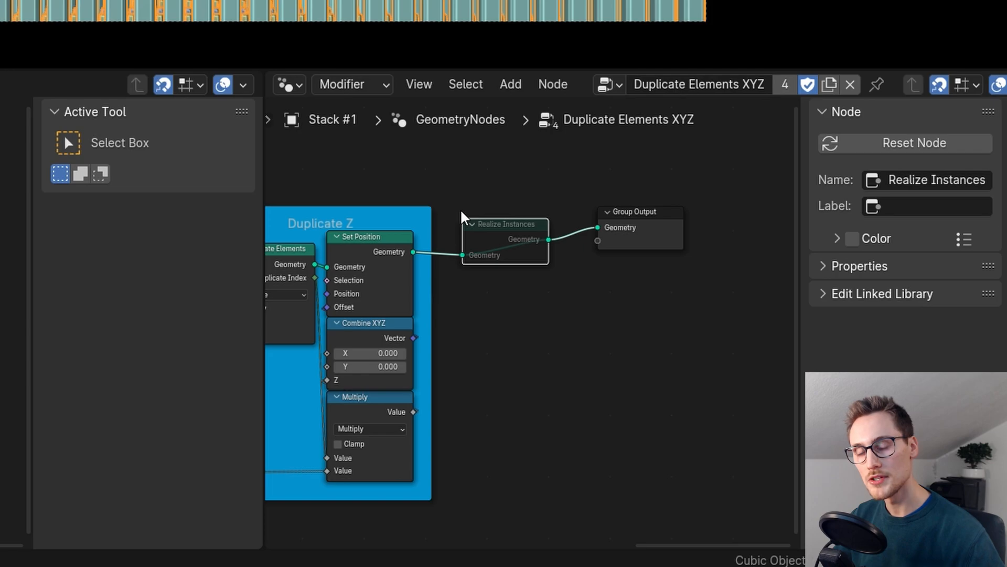
middle_click_drag(353, 209, 388, 218)
scroll(464, 258, "up", 4)
scroll(539, 351, "up", 5)
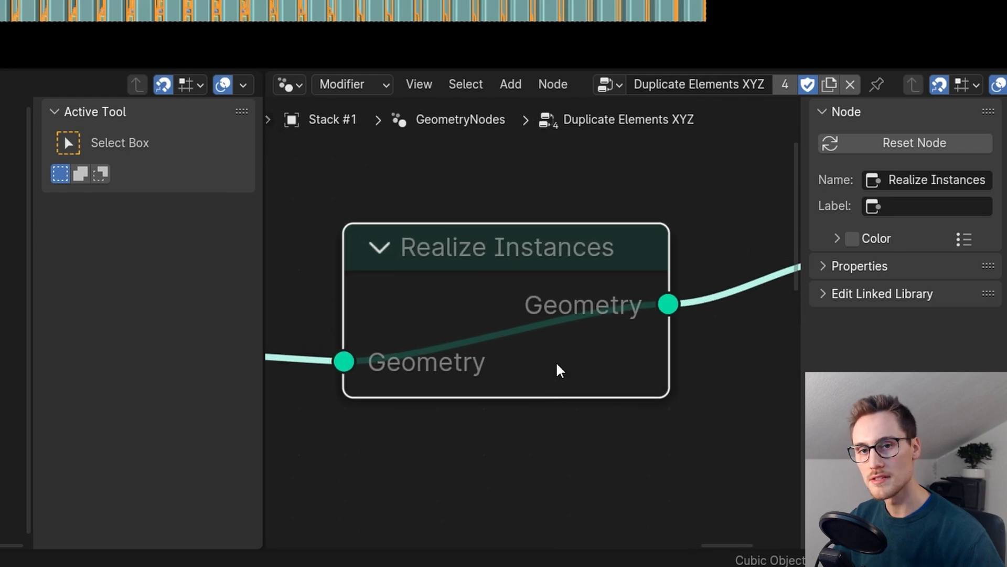
Step: Unmute and re-mute the Realize Instances node to compare the viewport, and deselect the floor stack
mouse_move(557, 364)
scroll(550, 367, "down", 2)
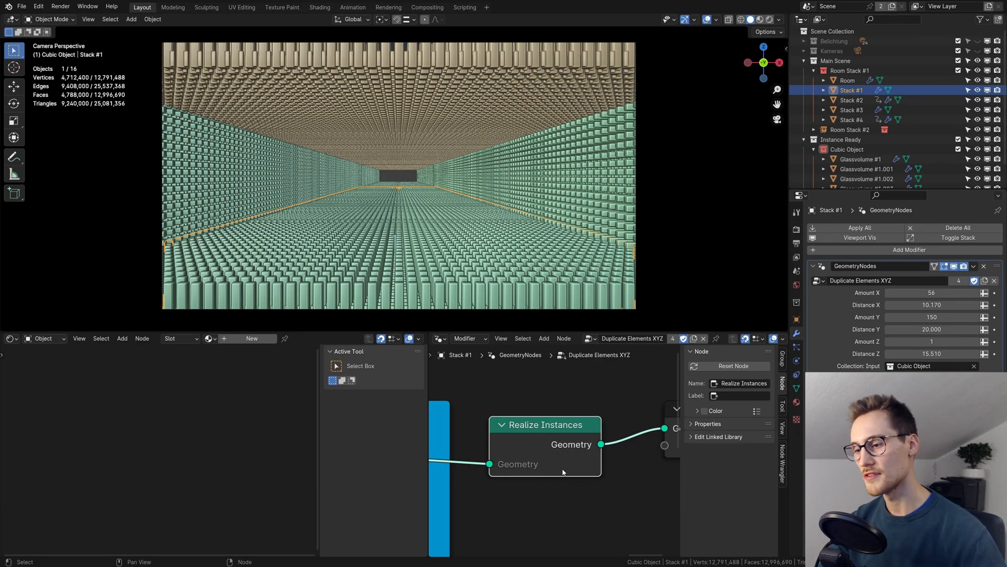
key("m")
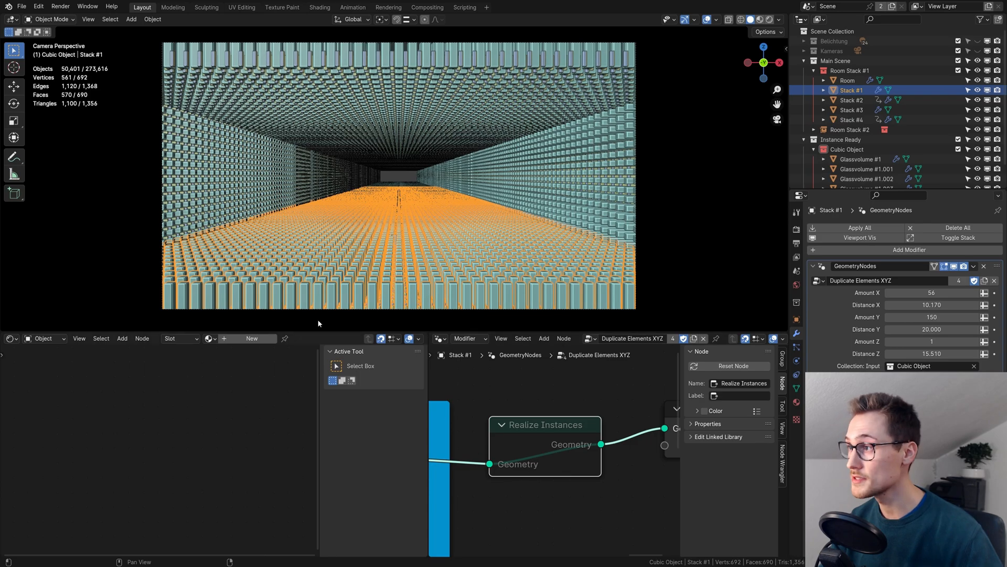
left_click(69, 86)
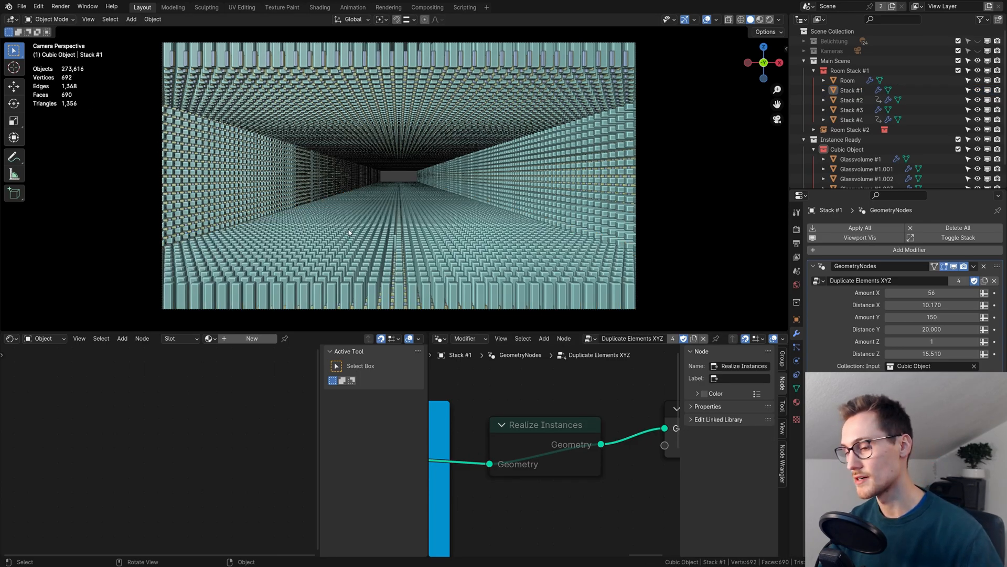
Step: Unmute the Realize Instances node for a test render of the scene, and mute it again after closing the render
left_click(547, 442)
key("m")
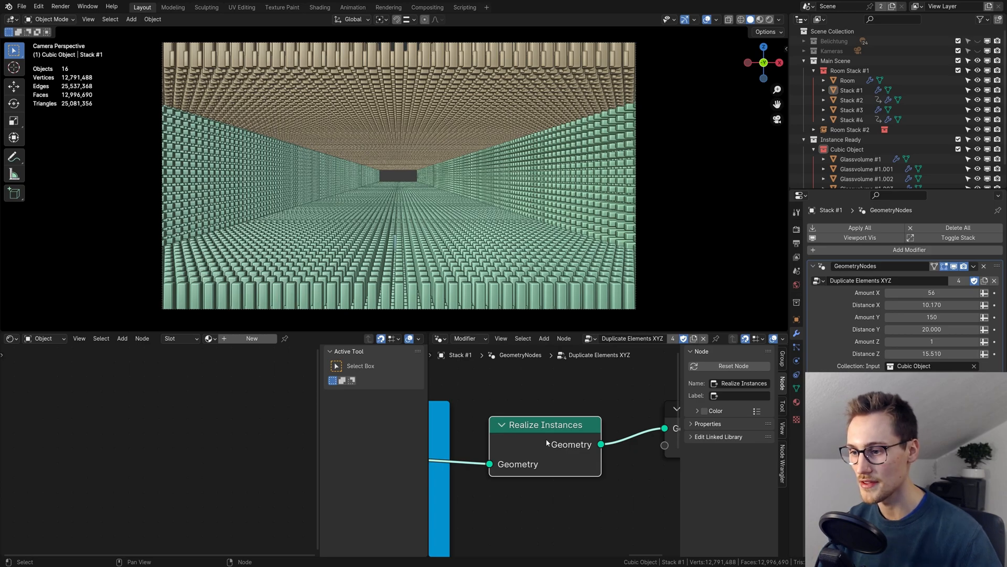
key("F12")
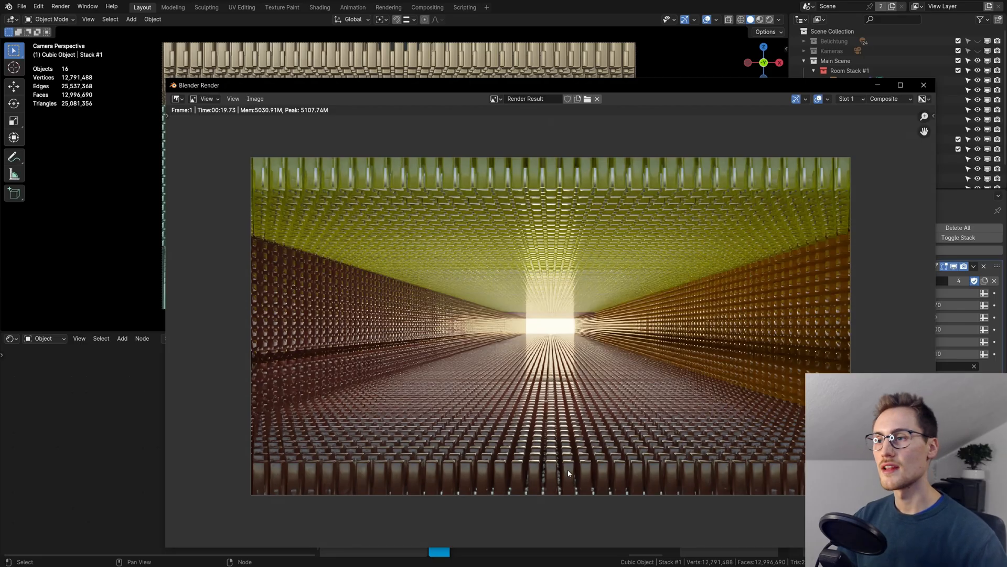
key("Escape")
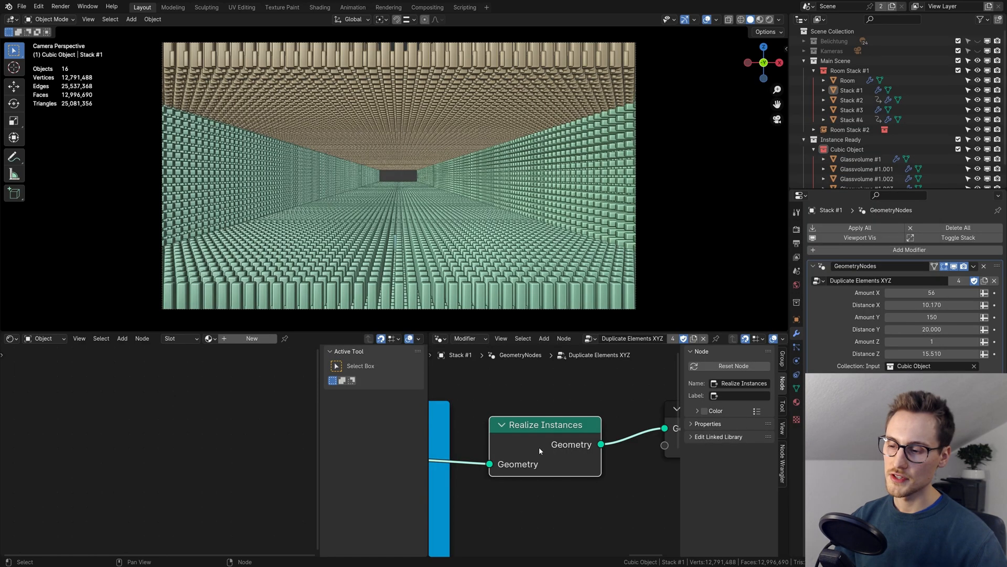
key("m")
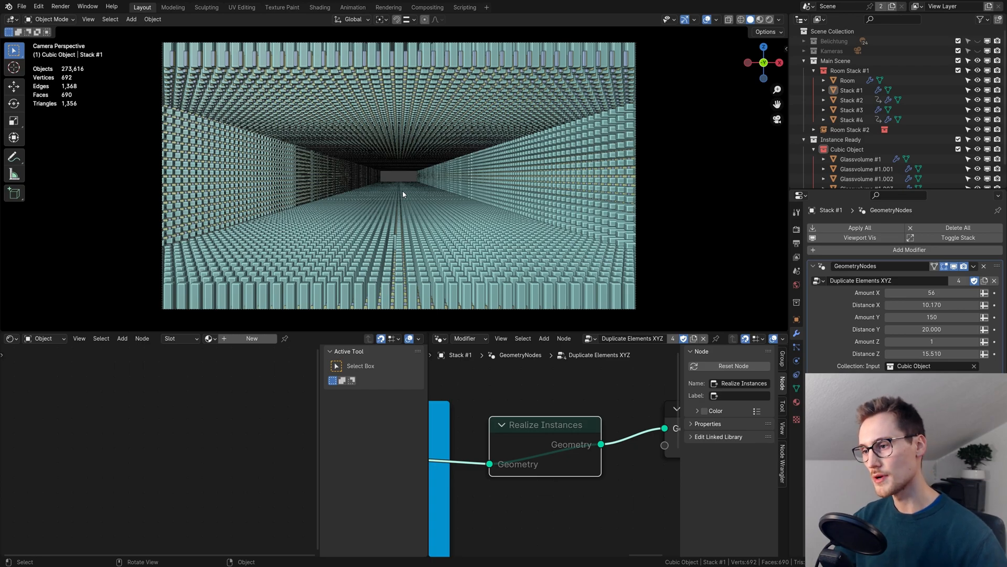
Step: Open the viewport sidebar and show both annotation layers, the green Volumes one and the red one above it
key("n")
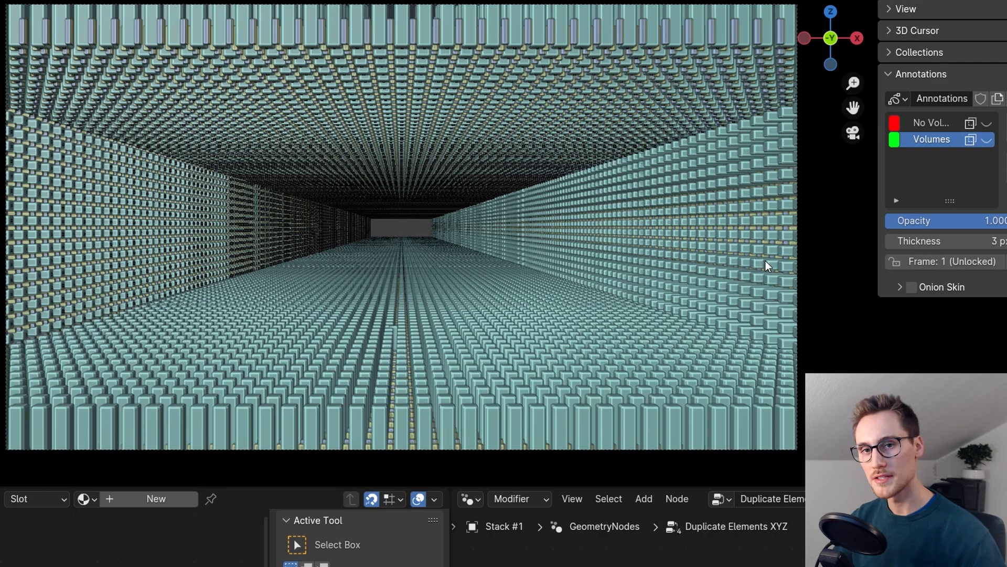
left_click(987, 140)
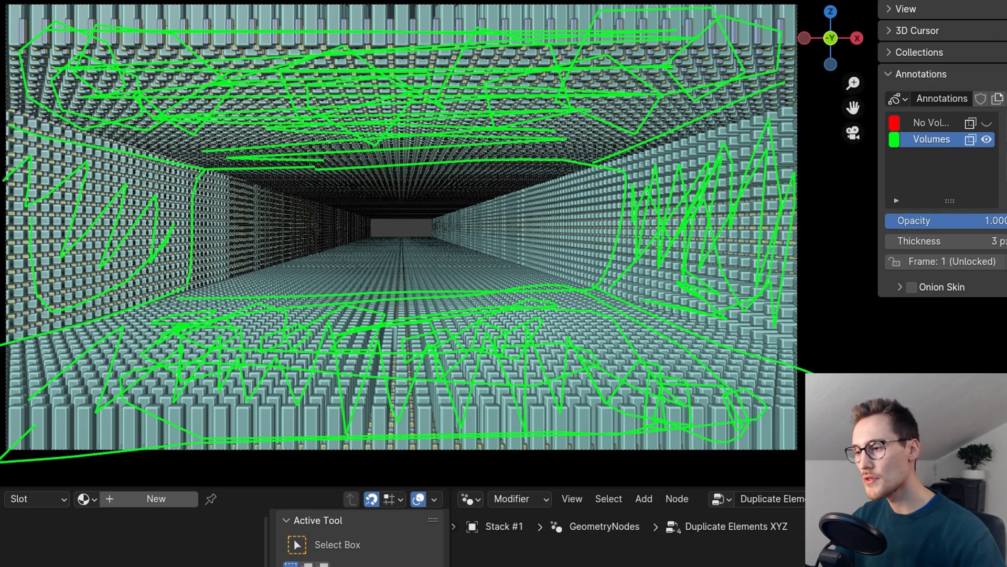
left_click(987, 123)
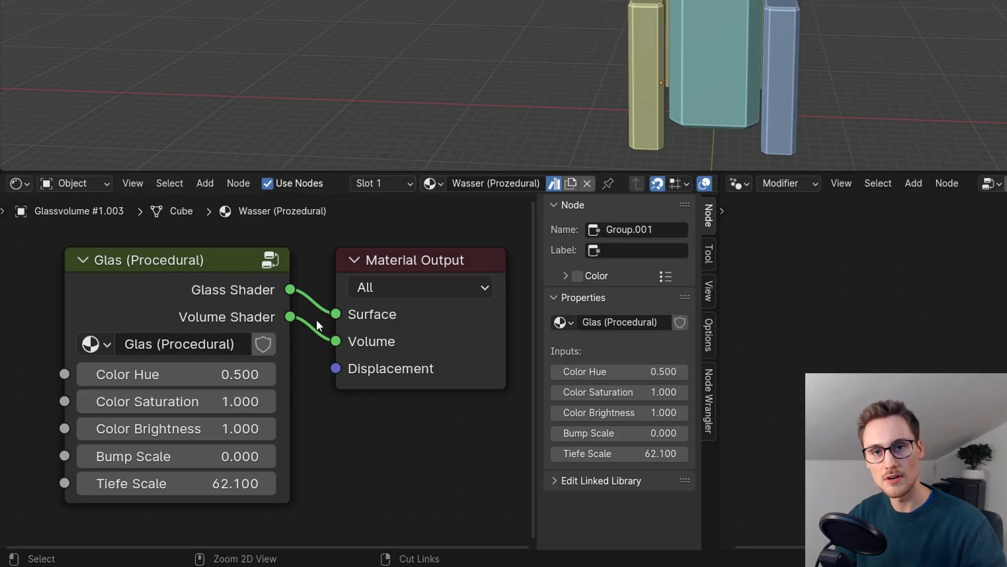
right_click_drag(316, 321, 329, 353, "ctrl")
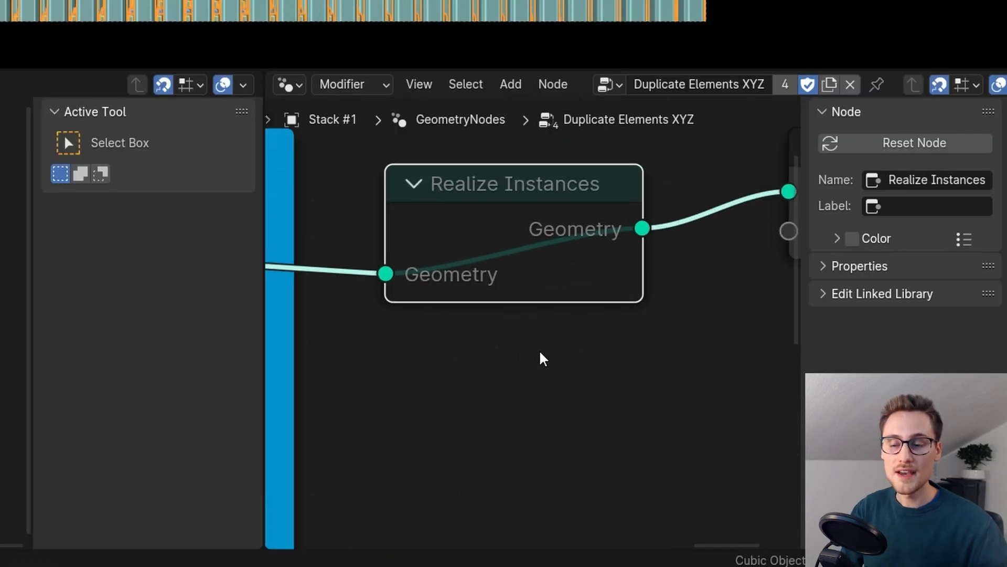
scroll(540, 356, "up", 3)
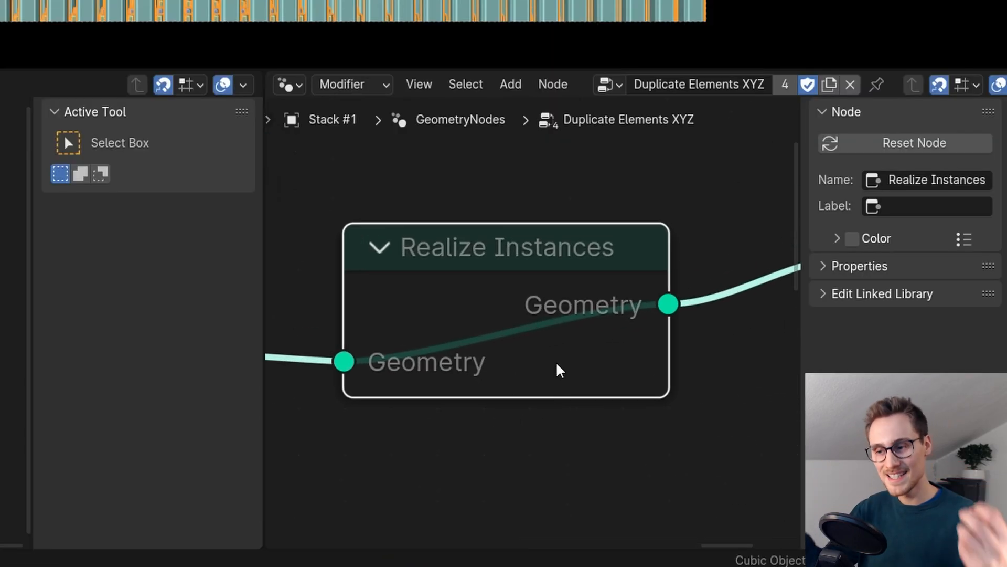
mouse_move(557, 364)
scroll(549, 360, "down", 2)
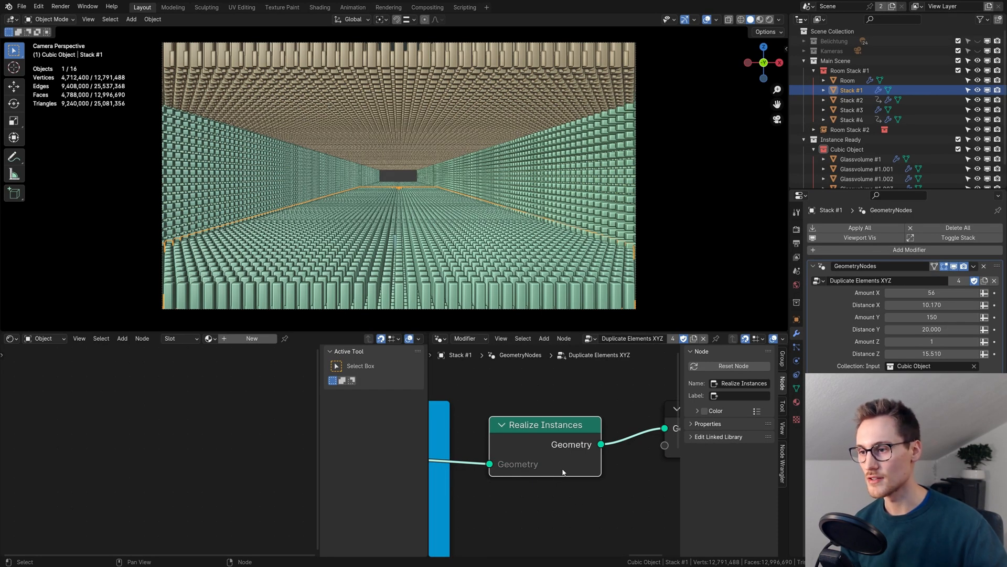
key("m")
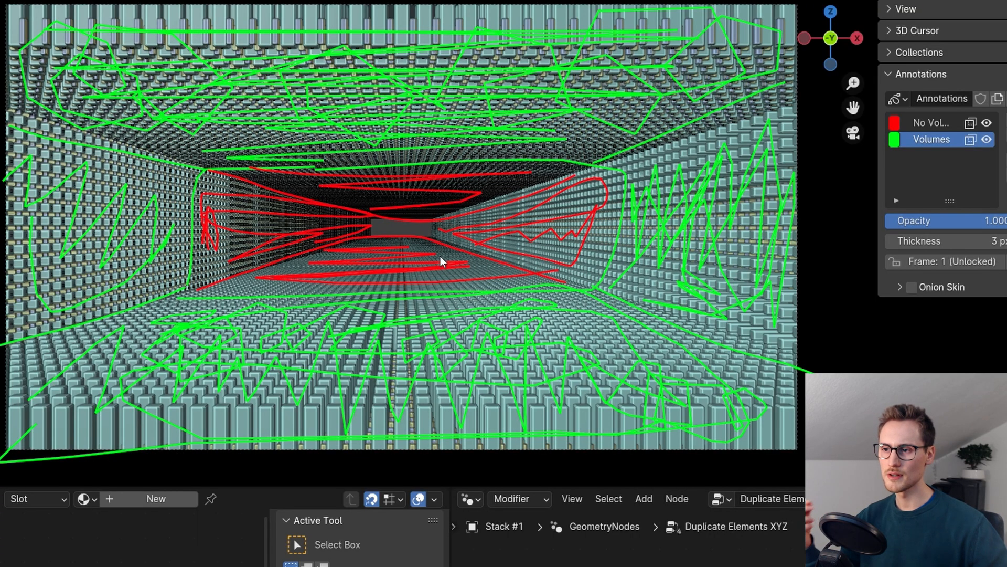